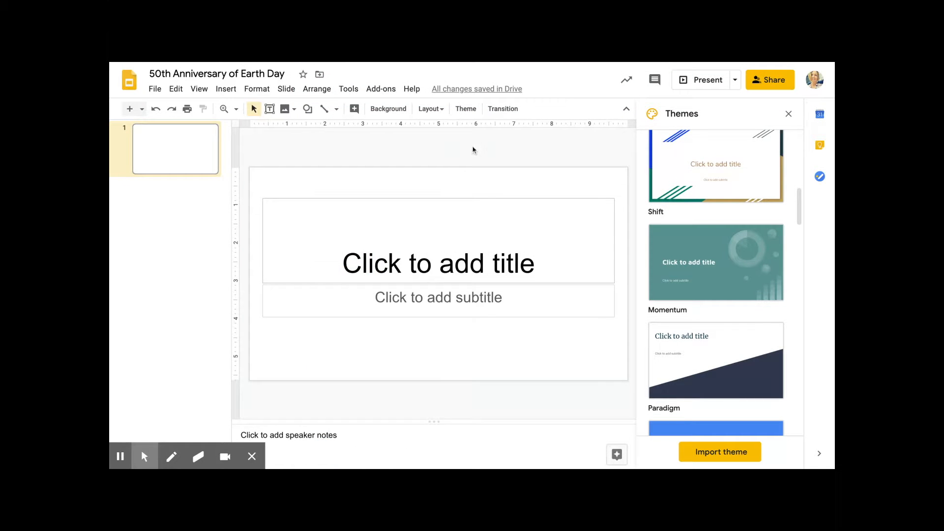
- Apply the Plum theme to the presentation
scroll(700, 180, "down", 3)
scroll(700, 180, "down", 4)
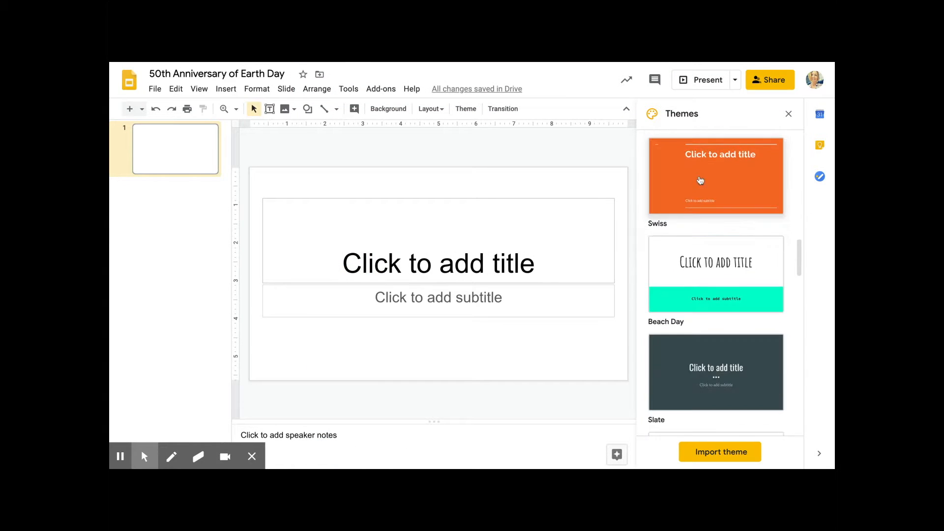
left_click(708, 260)
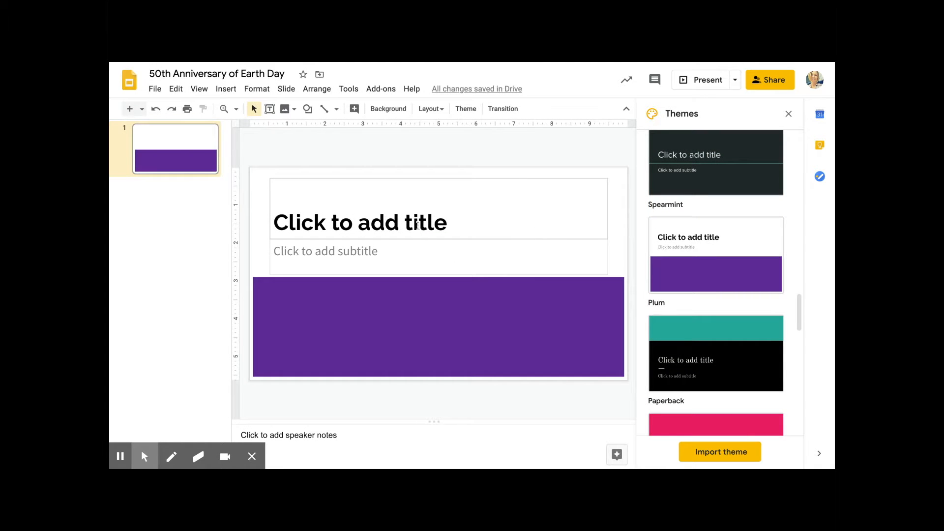
- Fill in the title slide with the title "Earth Day" and the subtitle "Your Name"
left_click(422, 224)
type("E")
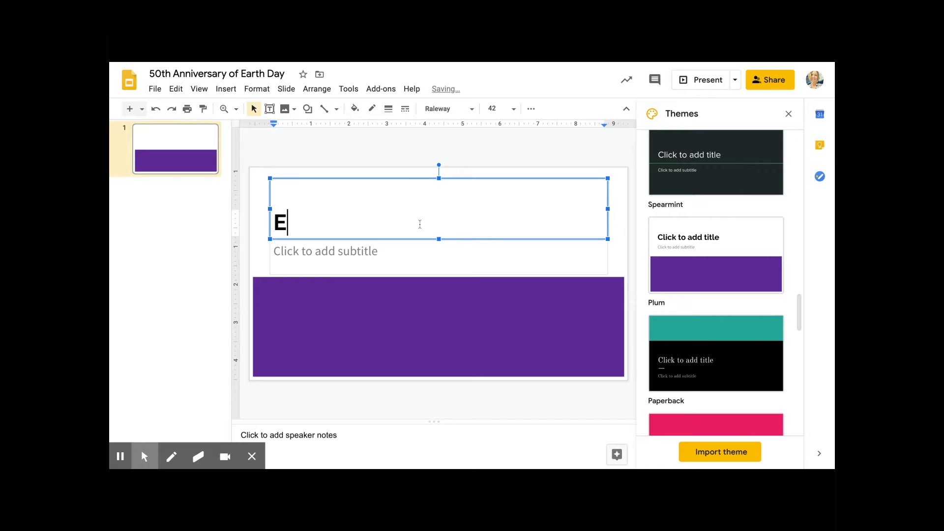
type("arth Day")
left_click(337, 251)
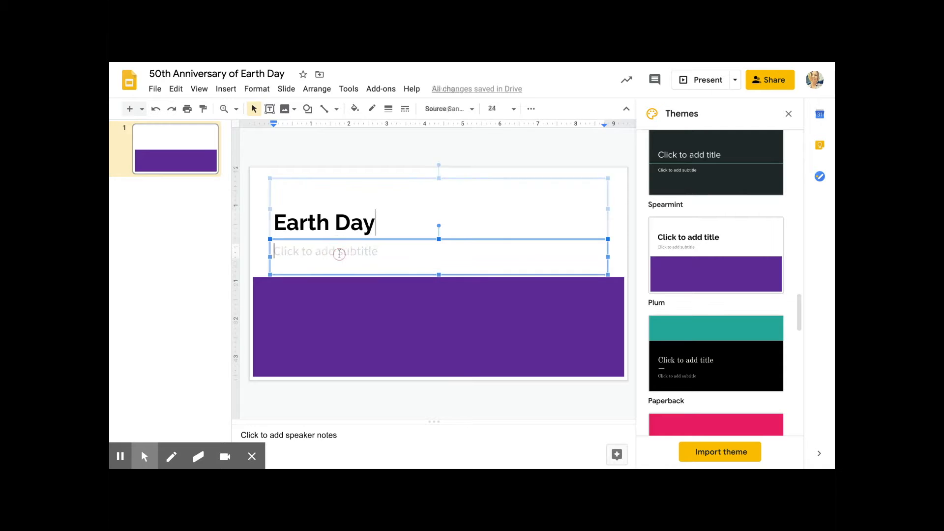
type("Your Name")
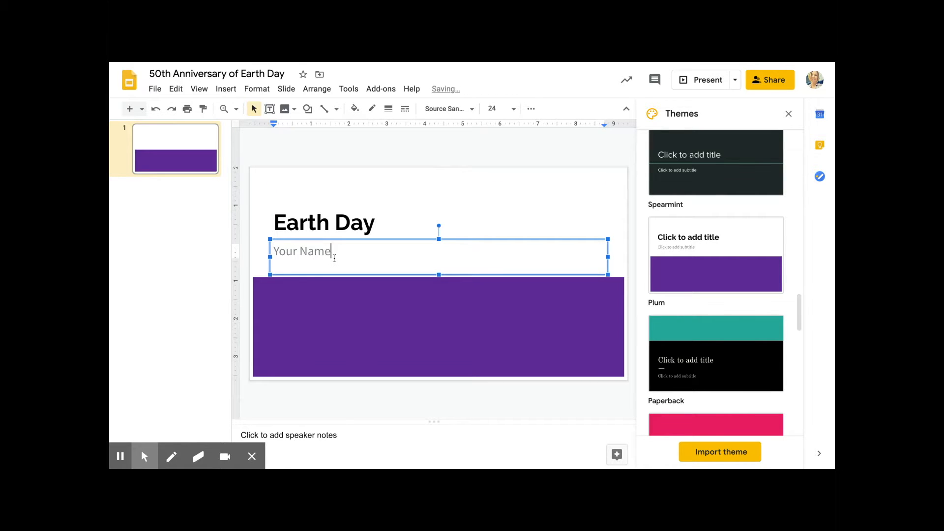
- Move the "Your Name" subtitle to the lower right of the title slide's purple band and make its text white
left_click_drag(378, 239, 448, 335)
double_click(386, 350)
double_click(409, 348)
triple_click(410, 347)
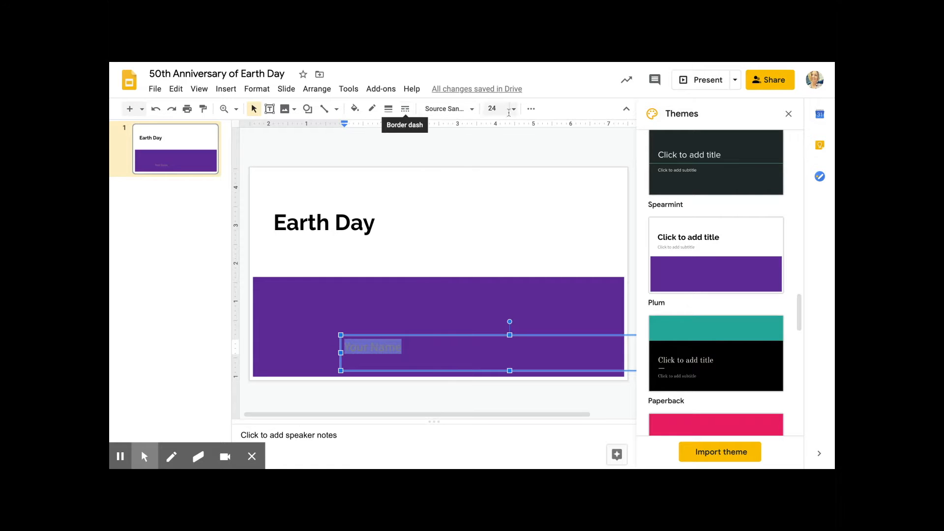
left_click(531, 109)
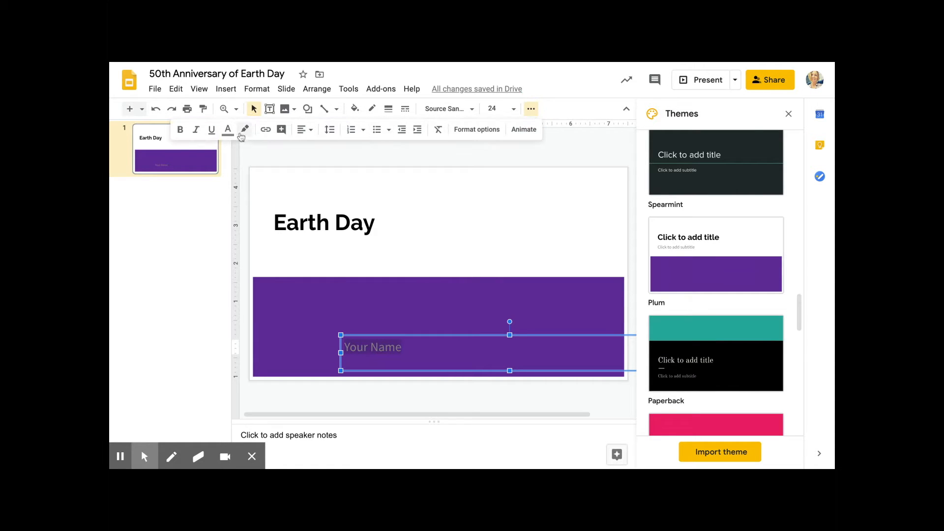
left_click(228, 130)
left_click(343, 149)
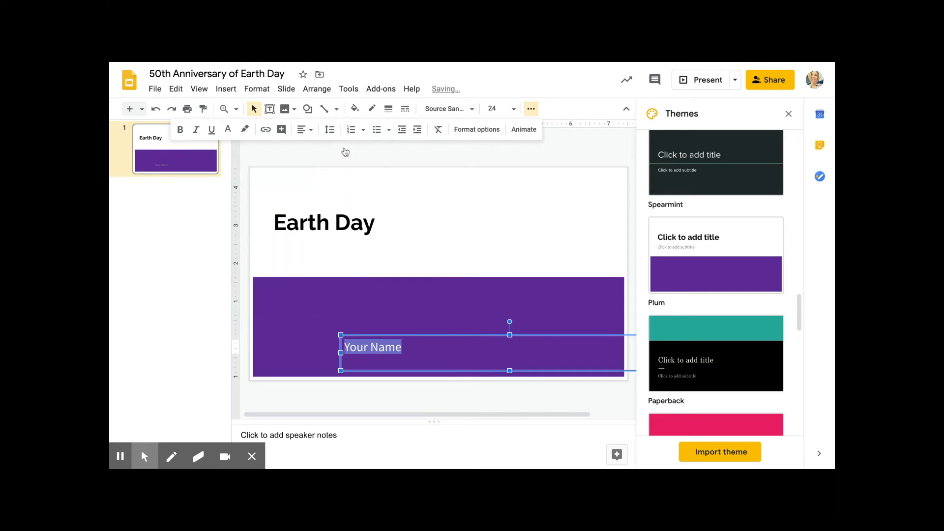
left_click_drag(409, 336, 550, 336)
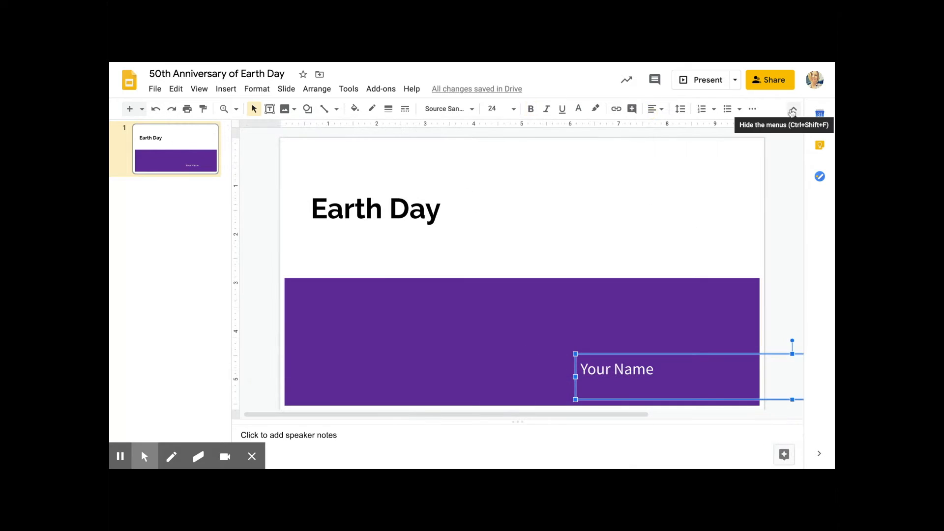
left_click(710, 215)
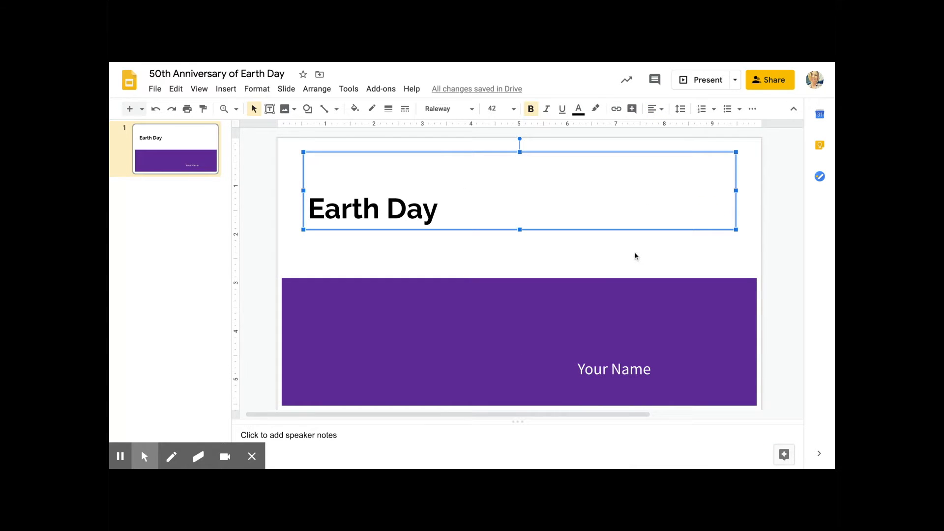
left_click(636, 257)
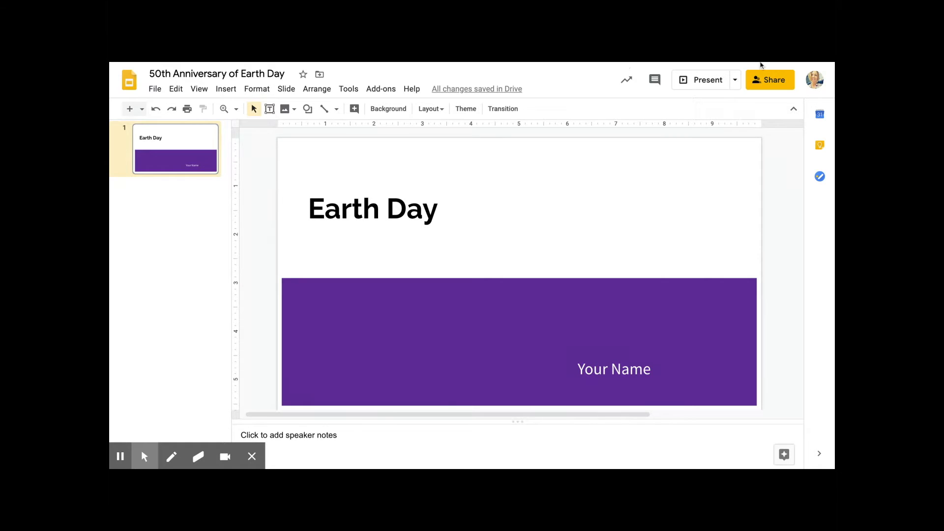
- Find the Earth Day 50th Anniversary 1970-2020 badge picture on Google Images in a new browser tab and copy it onto the title slide
key("ctrl+t")
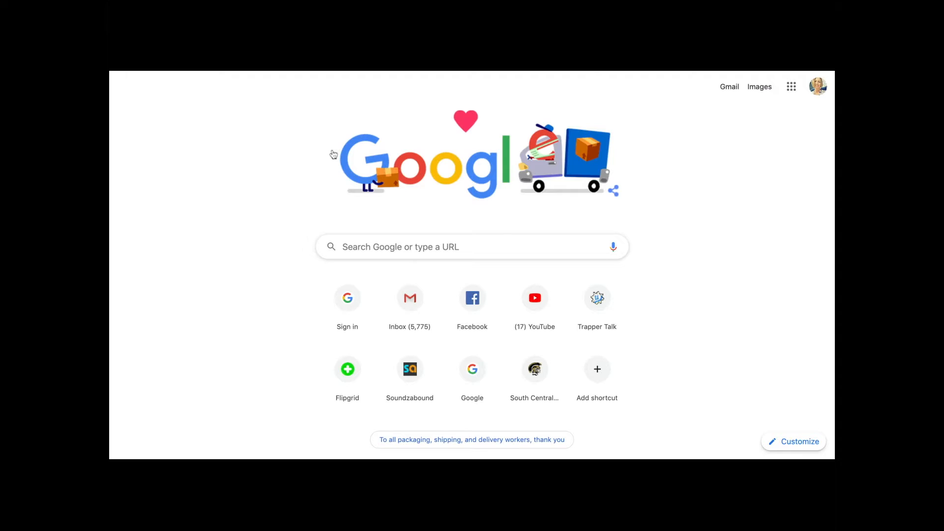
left_click(385, 247)
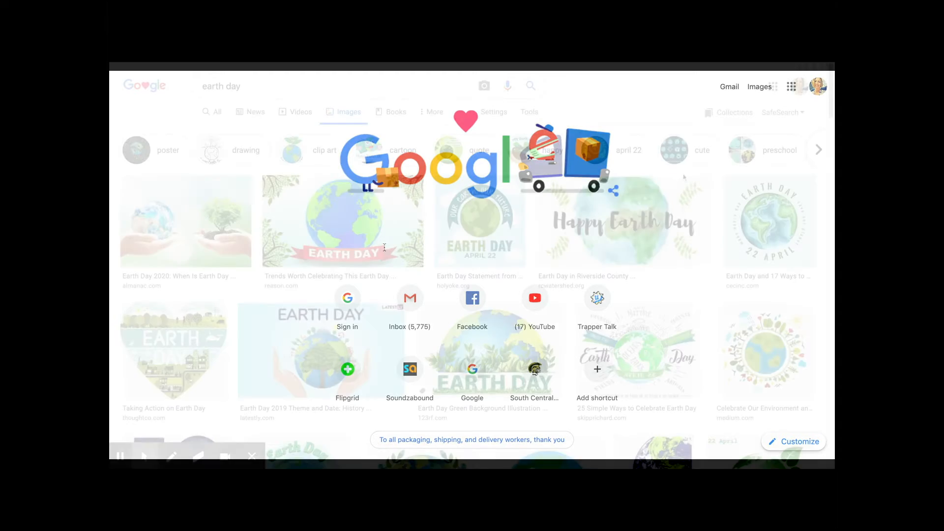
left_click(621, 220)
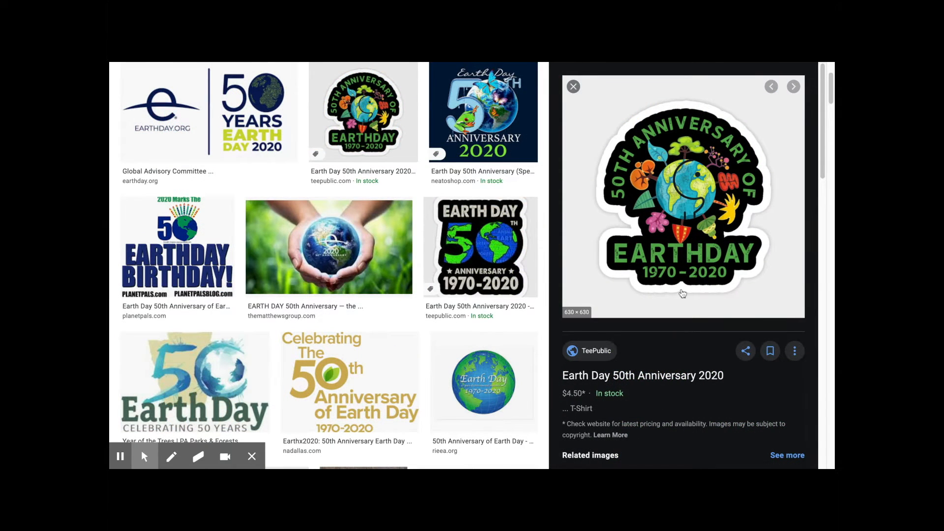
key("Left")
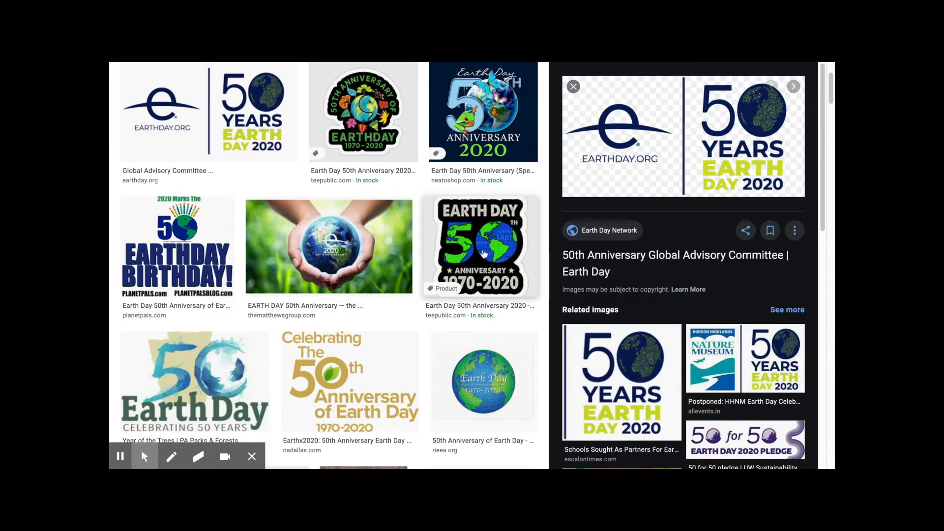
left_click(487, 252)
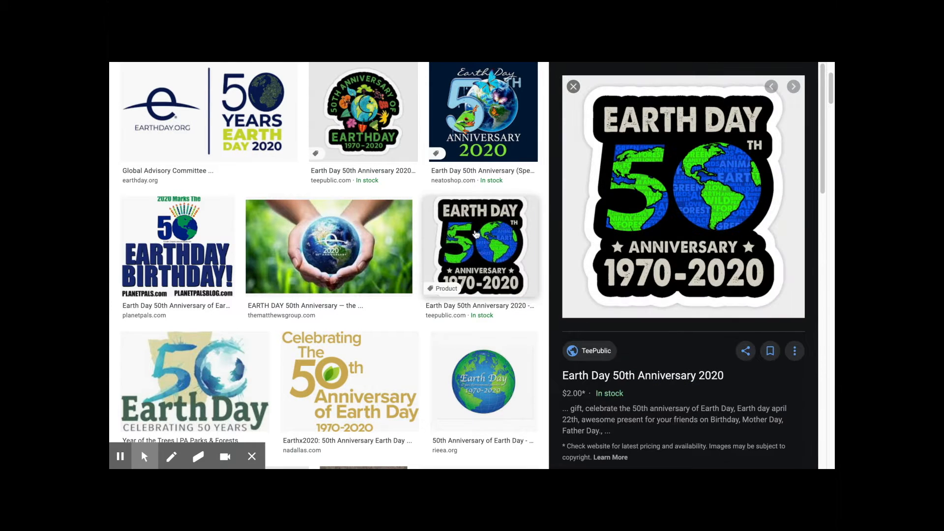
left_click(498, 401)
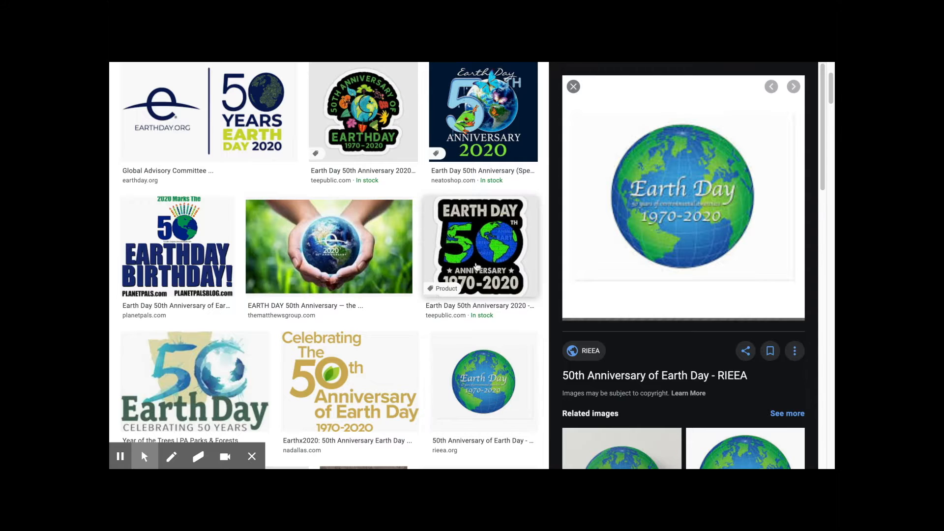
scroll(477, 267, "down", 1)
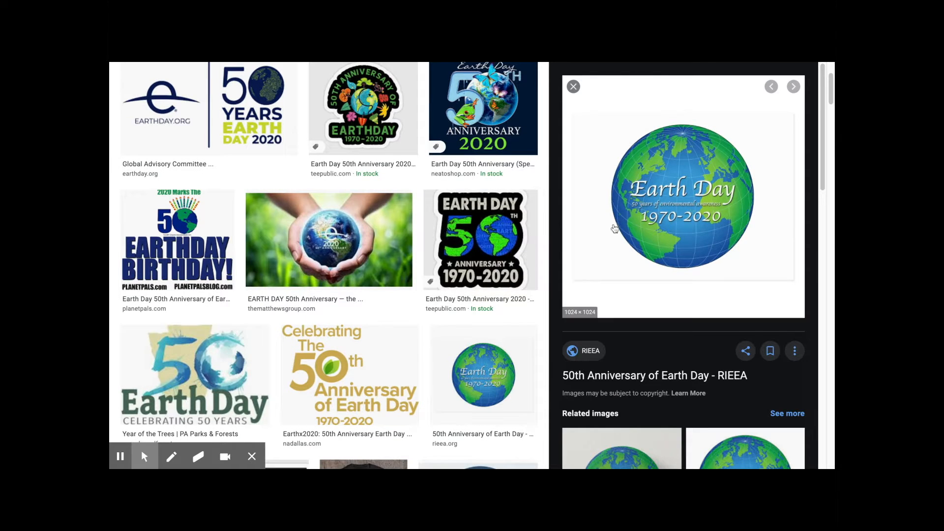
left_click(506, 241)
left_click(649, 113)
left_click_drag(648, 113, 649, 113)
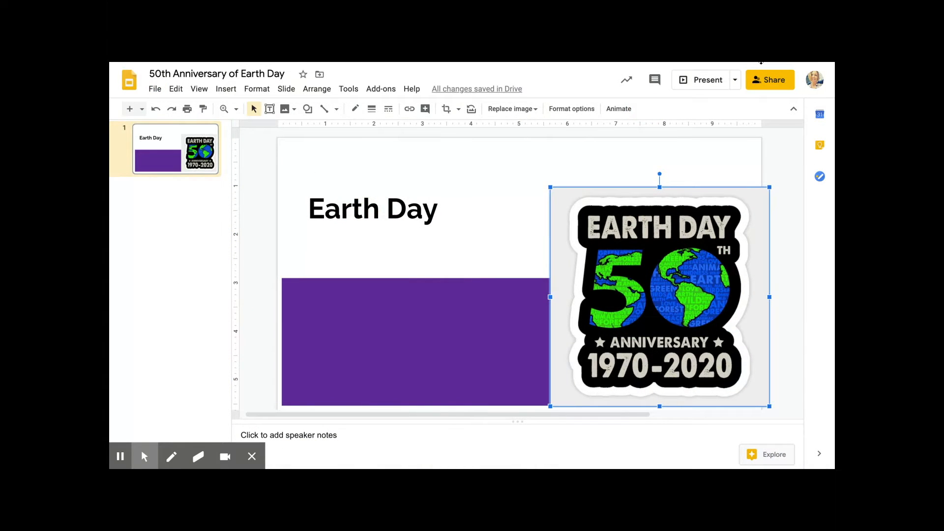
- Shrink the badge picture and place it right of the "Earth Day" title, overlapping the purple band just above "Your Name"
left_click_drag(687, 249, 647, 216)
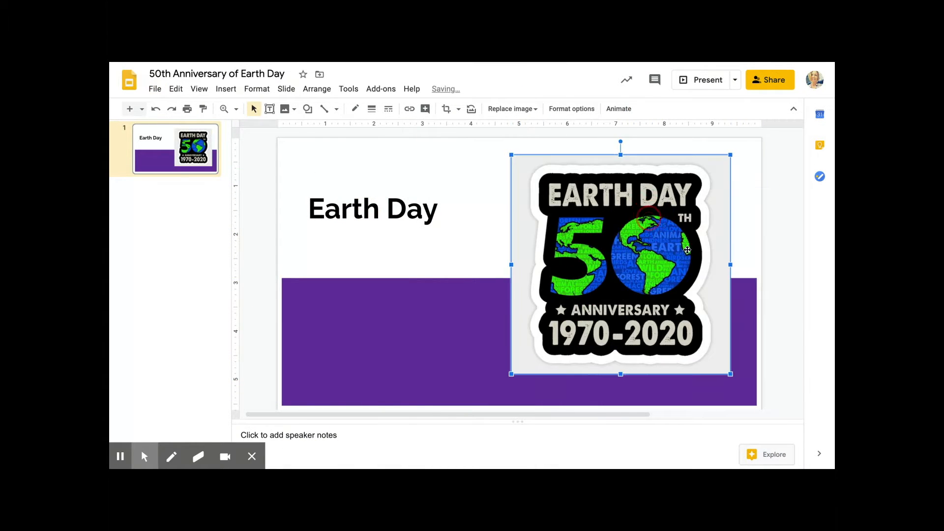
left_click(511, 154)
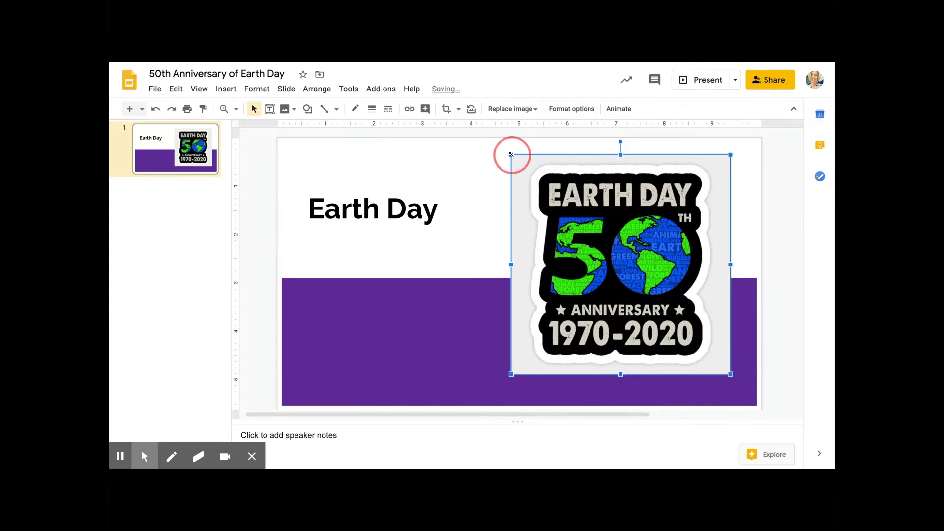
left_click_drag(512, 154, 574, 213)
left_click_drag(654, 236, 622, 191)
left_click(489, 297)
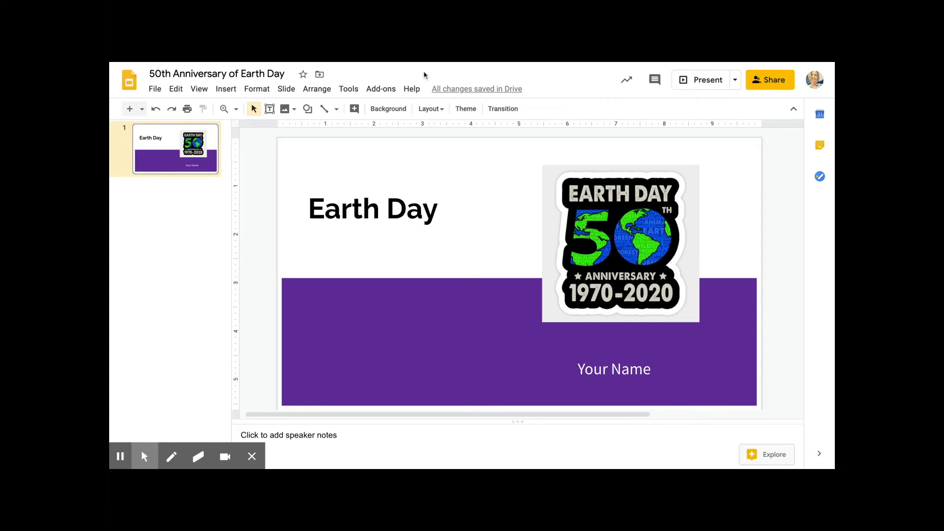
- Add a second slide, and copy the Slide #2 heading "What is Earth Day?" from the Google Docs assignment document
left_click(129, 109)
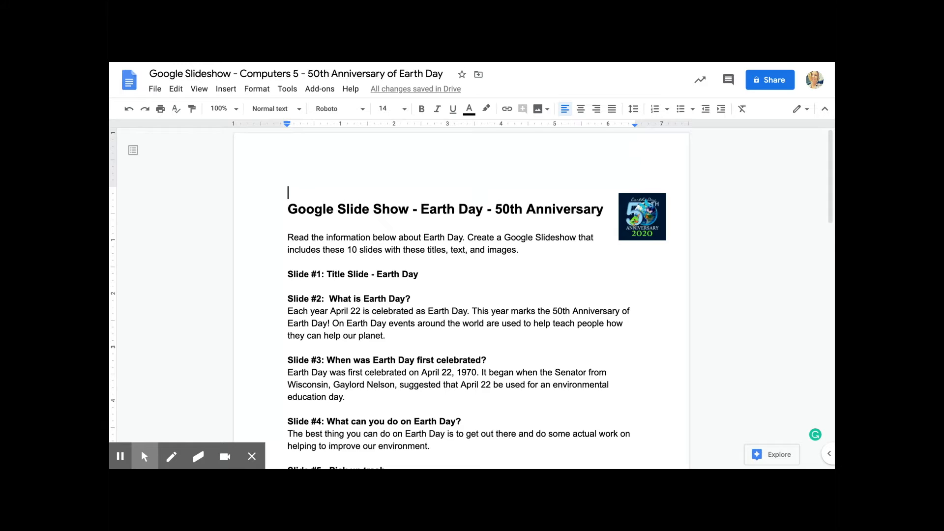
left_click_drag(486, 250, 526, 252)
left_click(457, 250)
left_click_drag(377, 275, 419, 276)
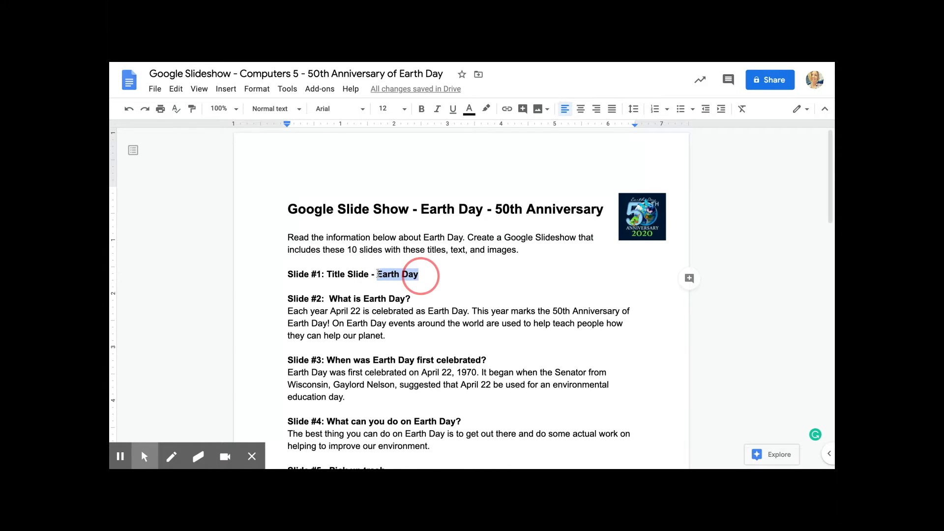
left_click_drag(330, 299, 410, 299)
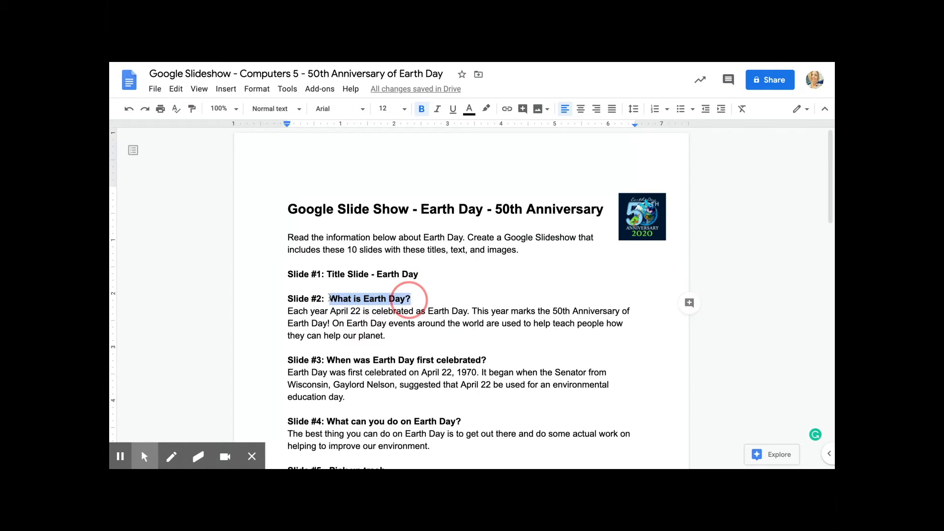
left_click(185, 92)
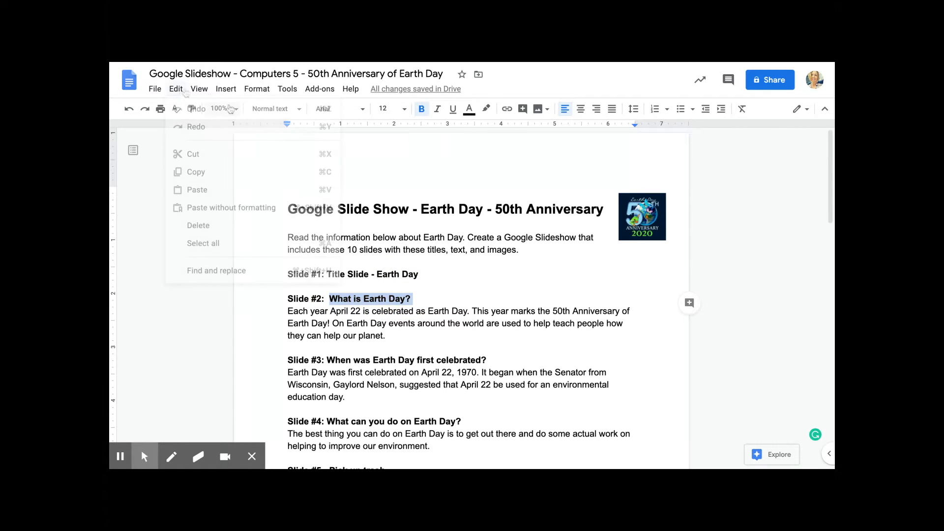
left_click(198, 172)
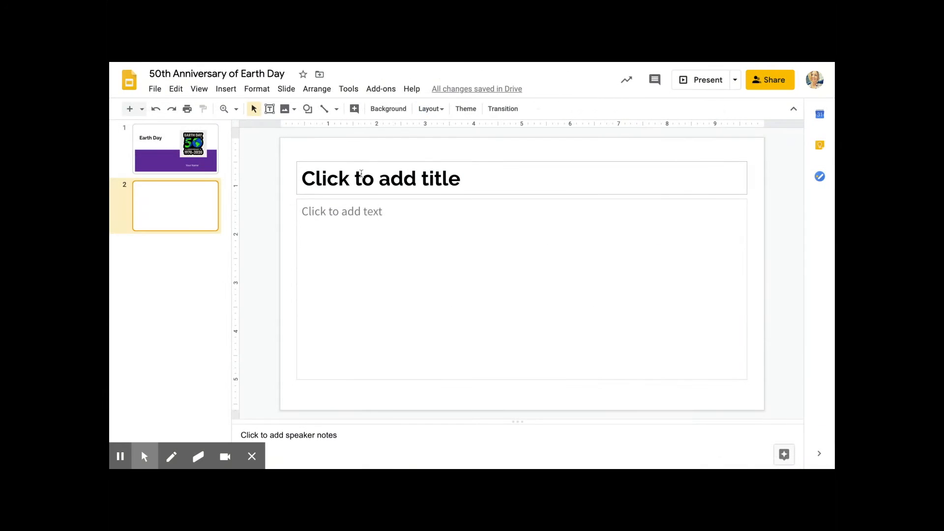
- Back in Google Slides, paste "What is Earth Day?" as the second slide's title and set its font size to 24
left_click(362, 174)
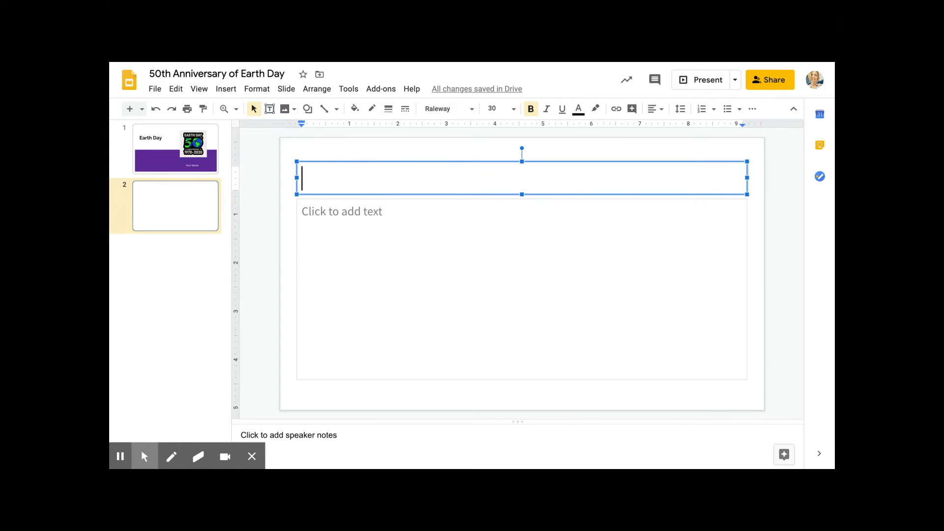
left_click(179, 89)
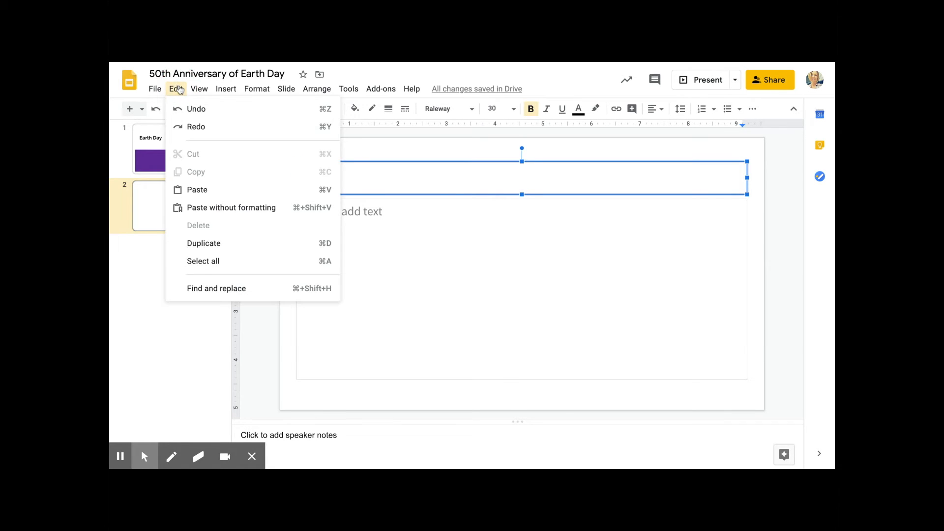
left_click(205, 190)
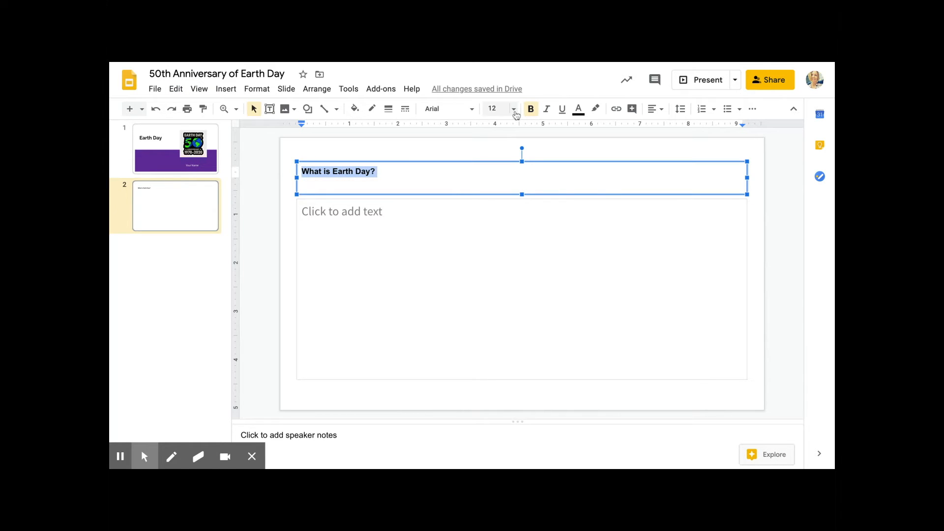
left_click(516, 114)
left_click(501, 294)
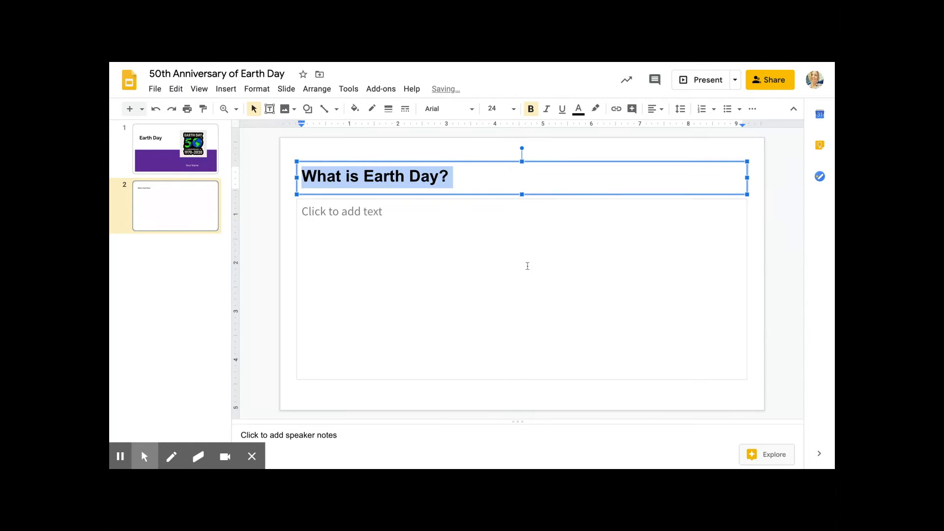
left_click(528, 266)
left_click(492, 178)
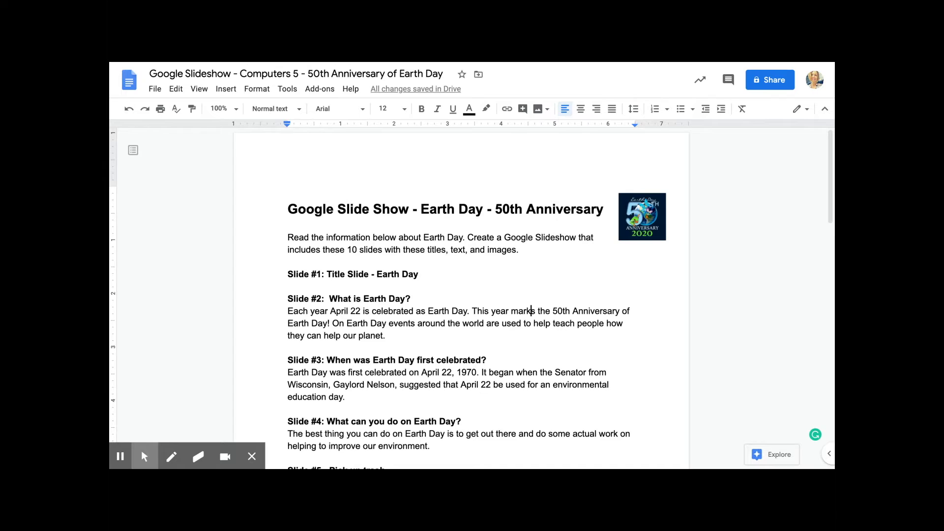
- Review the Slide #2 paragraph in the Google Docs assignment, highlighting the date, the anniversary and the purpose of Earth Day
left_click_drag(542, 312, 583, 312)
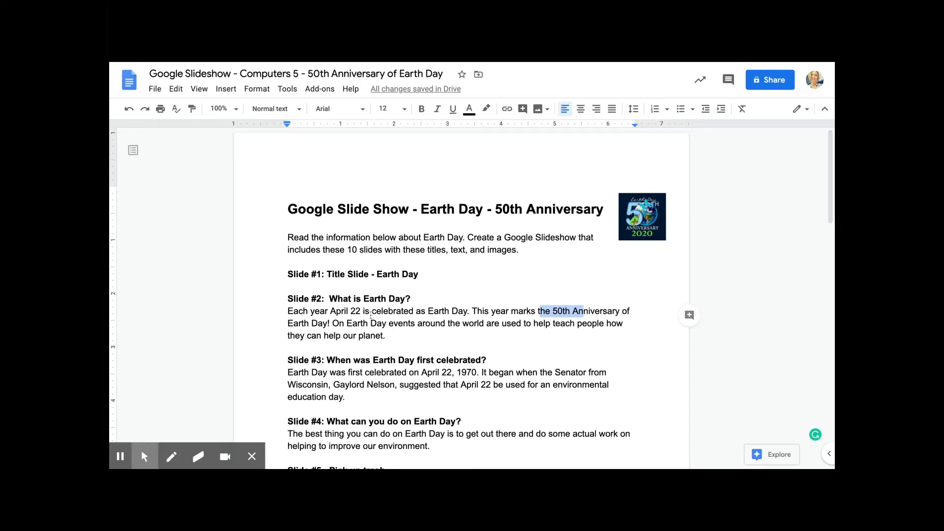
left_click_drag(331, 311, 364, 312)
left_click_drag(569, 311, 619, 314)
left_click_drag(531, 325, 589, 339)
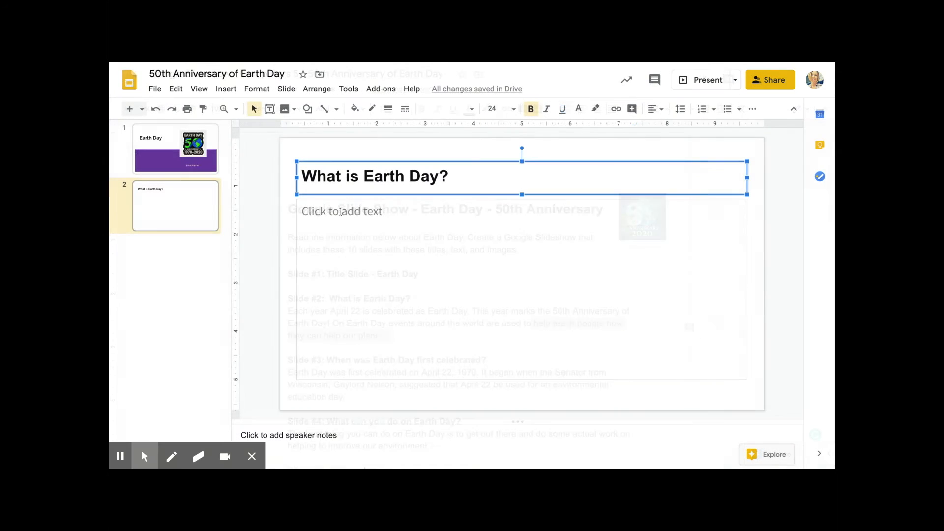
- In Google Slides, write "Earth Day is celebrated every year on April 22nd. It is the 50th Anniversary this year." in slide 2's body
left_click(341, 212)
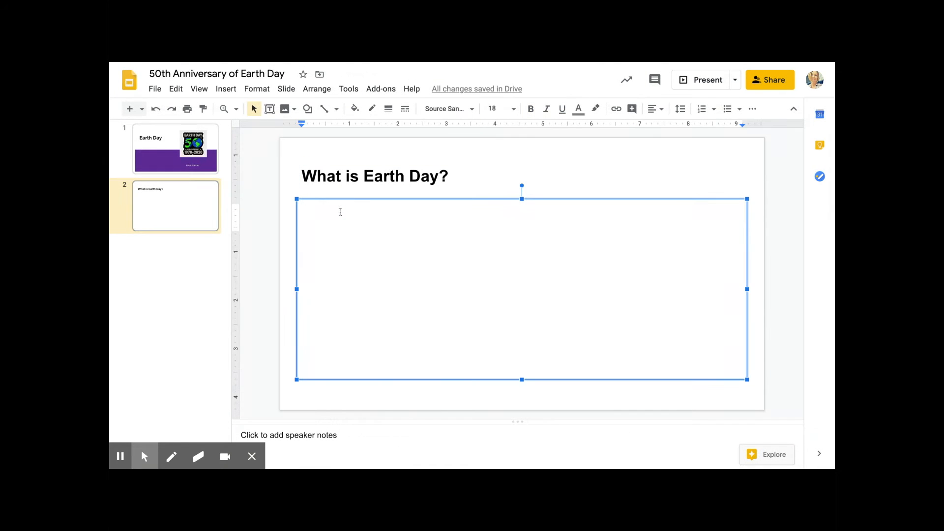
type("Earth ")
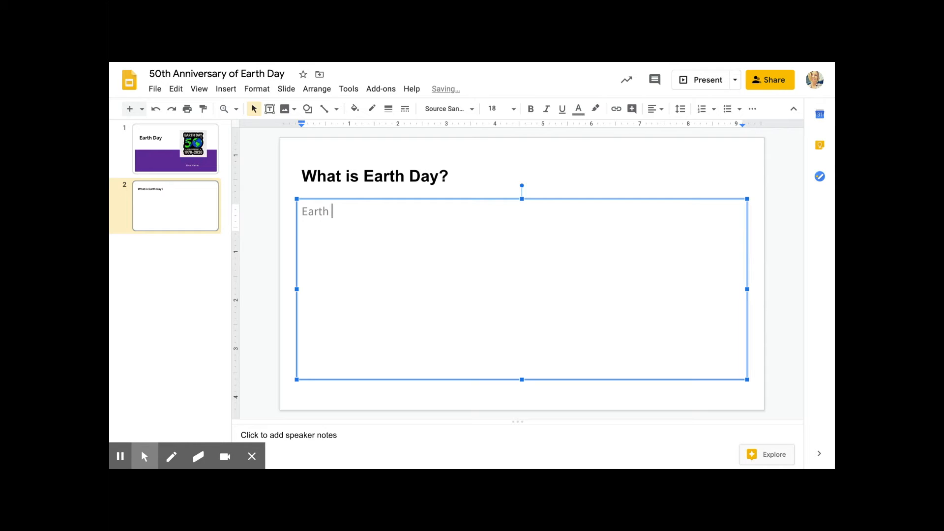
type("Day is celebrated every year on A")
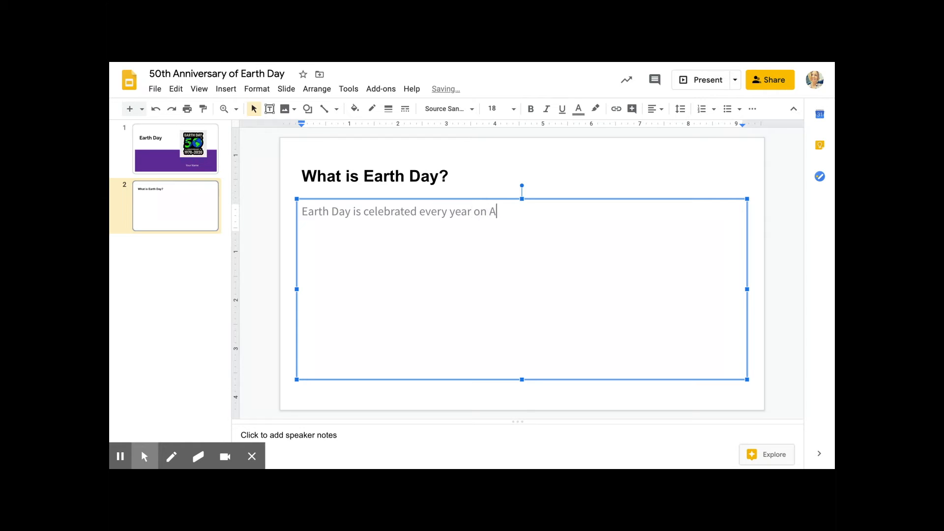
type("pril 22nd. It is the 50th Anniv")
type("ary this year. I")
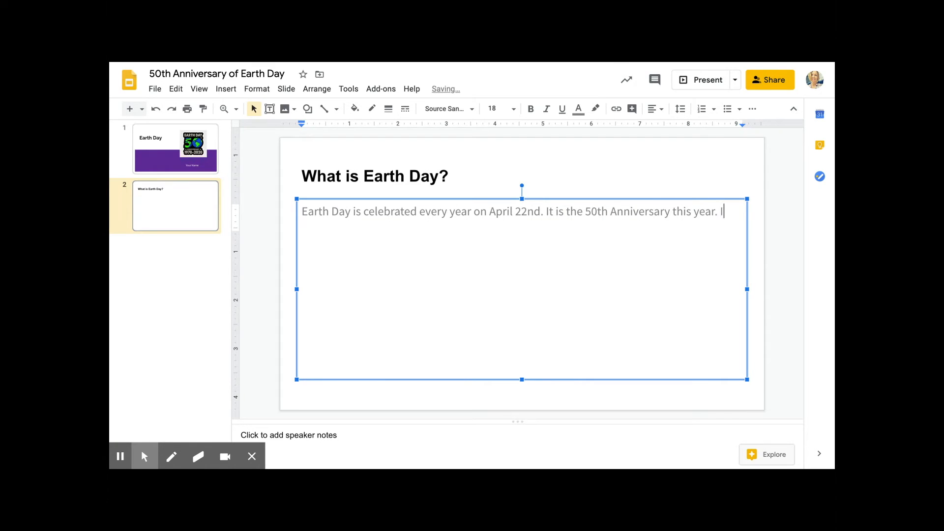
- Continue slide 2's body text with "It is to remind people to take care"
type("t ")
type("is to remind ")
type("poople to take ")
type("caer")
key("BackSpace")
key("BackSpace")
key("BackSpace")
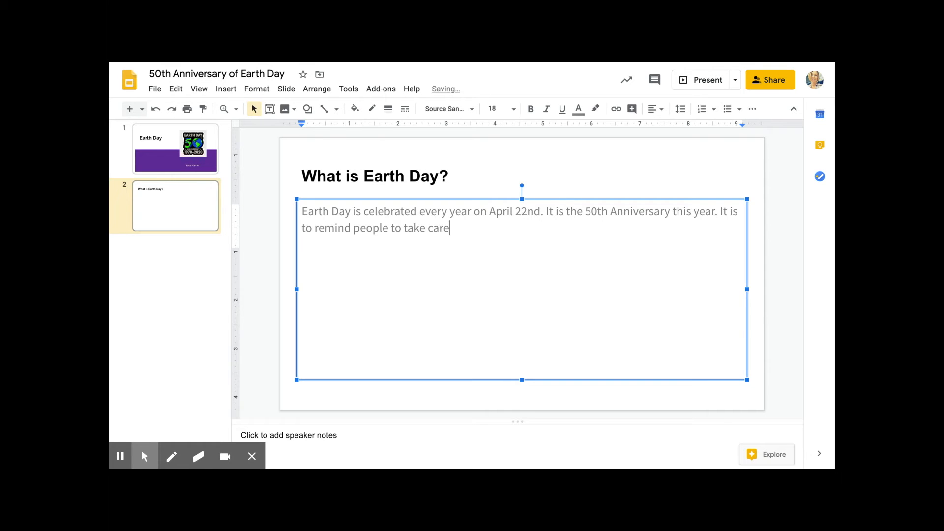